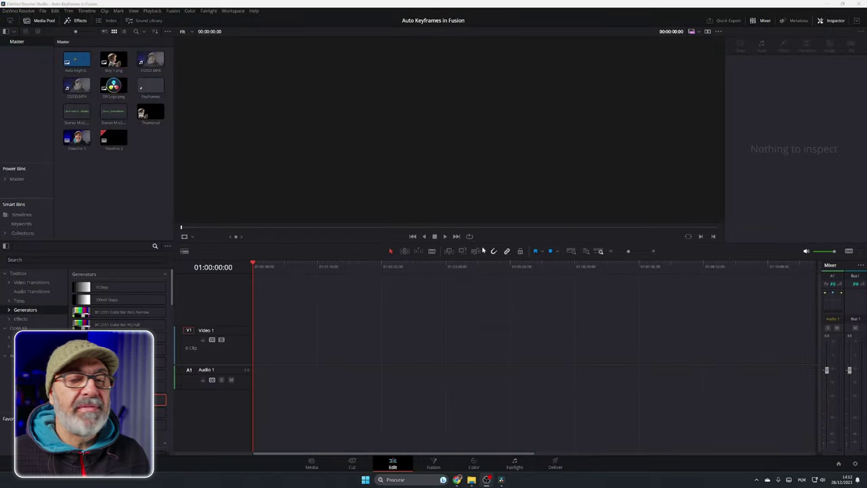
- Create a new Fusion Composition clip named TEST in the Media Pool
{"action": "right_click", "coordinate": [145, 146]}
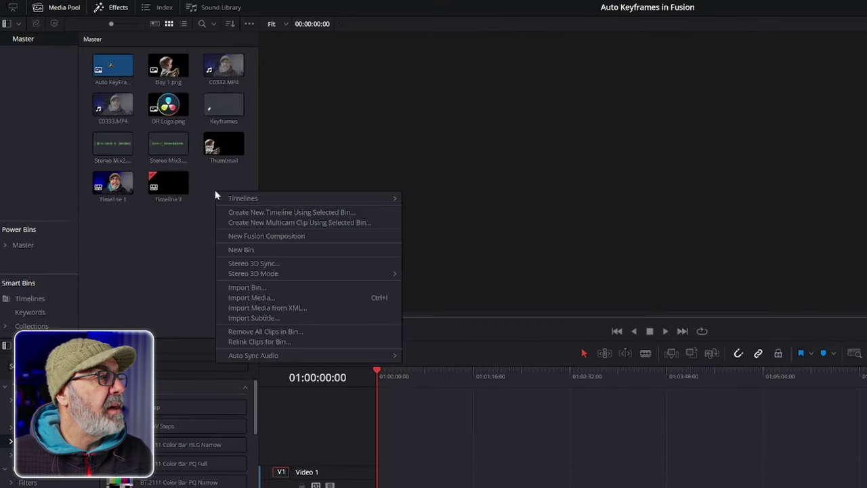
{"action": "left_click", "coordinate": [263, 236]}
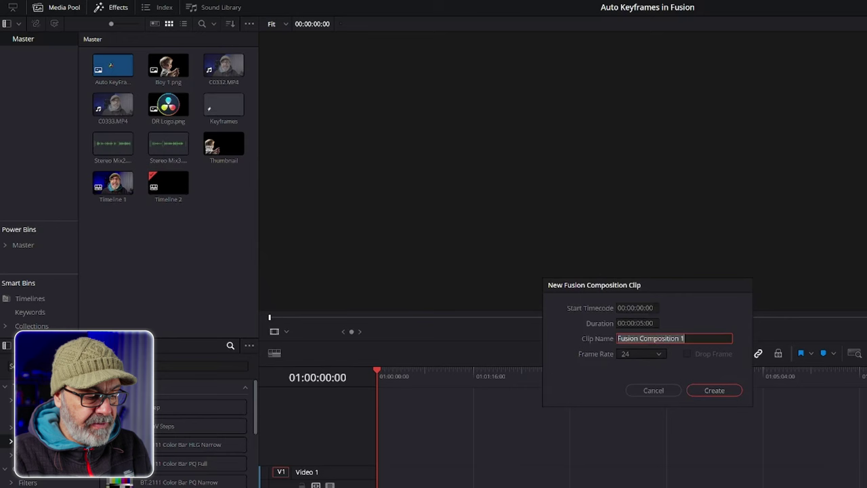
{"action": "type", "text": "TEST"}
{"action": "key", "text": "Return"}
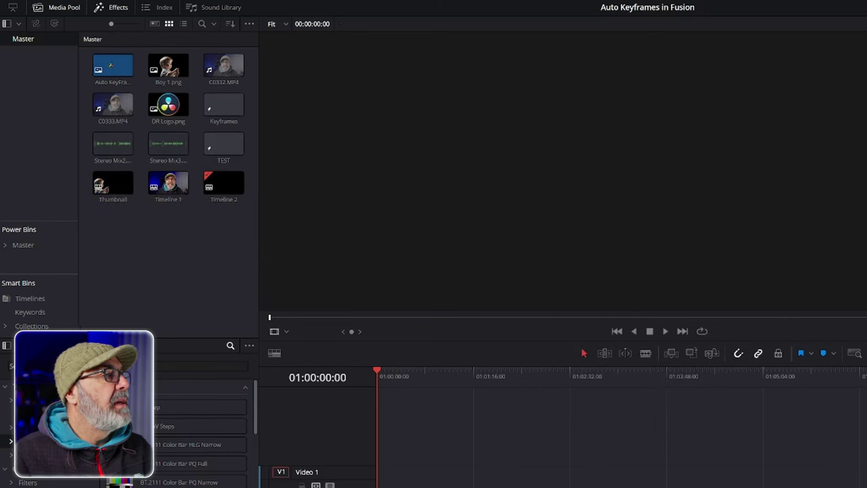
- Open the TEST composition on the Fusion page and pan the node graph
{"action": "left_click", "coordinate": [216, 140]}
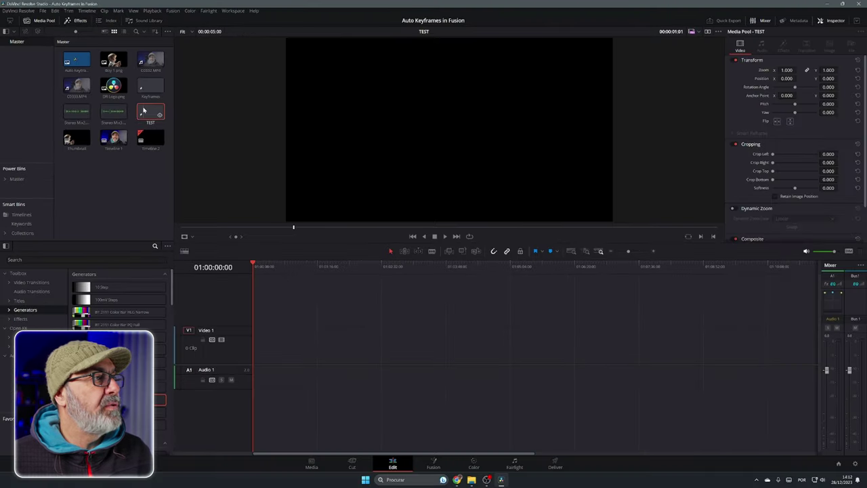
{"action": "double_click", "coordinate": [143, 110]}
{"action": "left_click_drag", "start_coordinate": [280, 375], "coordinate": [584, 372]}
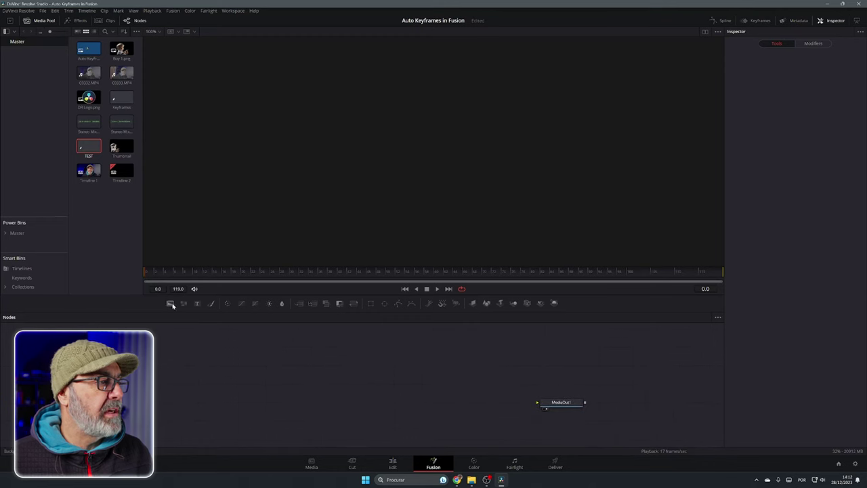
- Add a Background node with Alpha 0, then bring DR Logo.png in as a MediaIn node
{"action": "left_click_drag", "start_coordinate": [170, 303], "coordinate": [547, 403]}
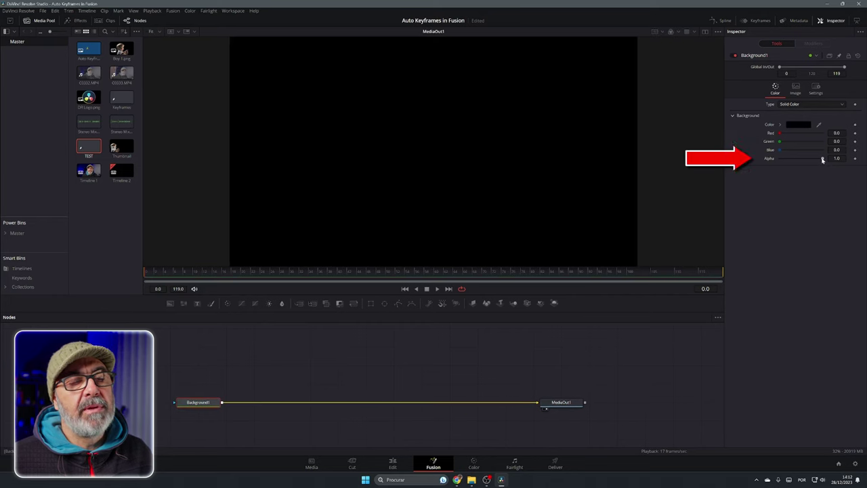
{"action": "left_click_drag", "start_coordinate": [822, 159], "coordinate": [770, 163]}
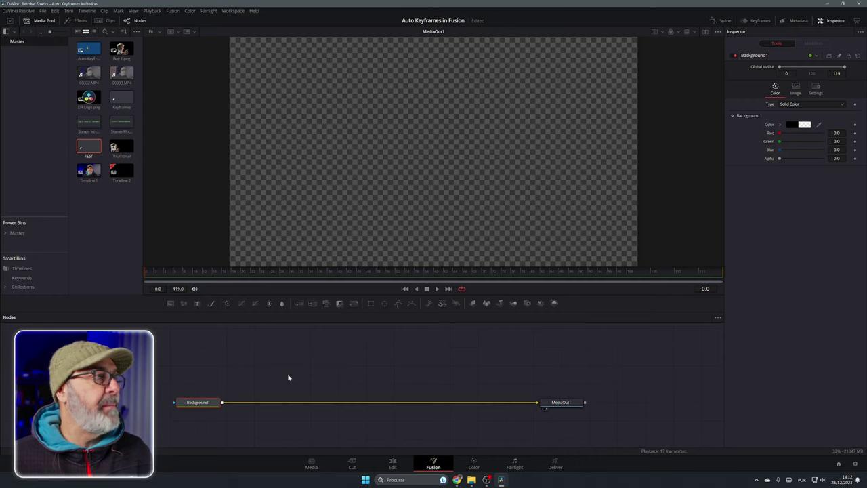
{"action": "left_click_drag", "start_coordinate": [88, 99], "coordinate": [221, 402]}
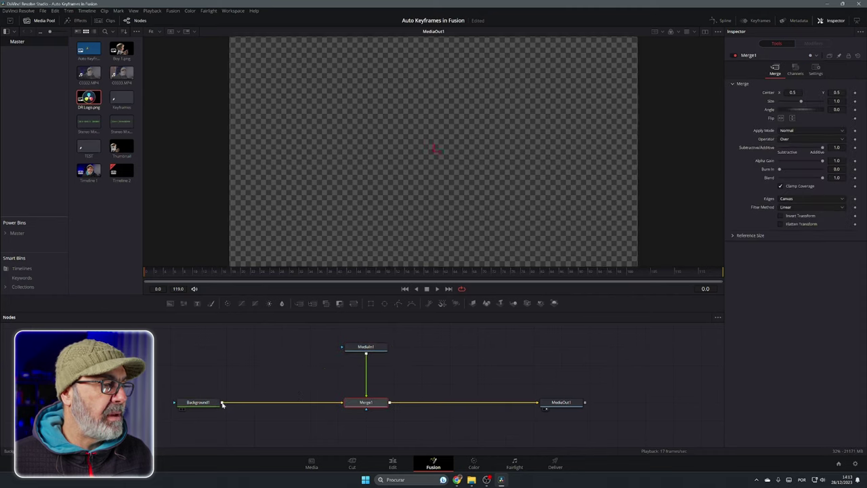
- Merge MediaIn1 over Background1 and insert Transform1 between the logo and Merge1
{"action": "left_click", "coordinate": [365, 347]}
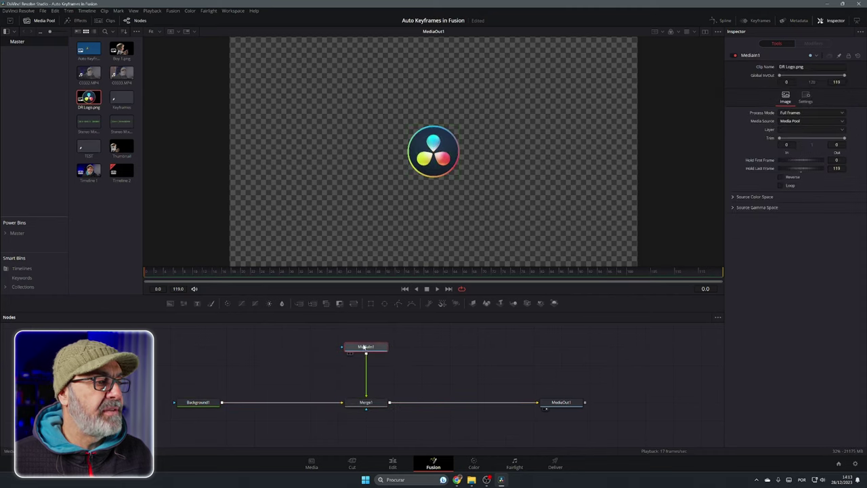
{"action": "left_click", "coordinate": [354, 302]}
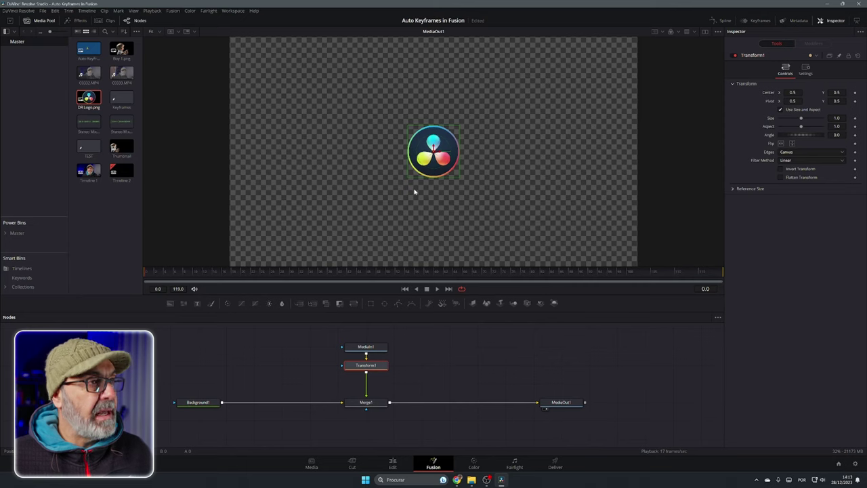
{"action": "scroll", "coordinate": [416, 188], "scroll_direction": "down", "scroll_amount": 1}
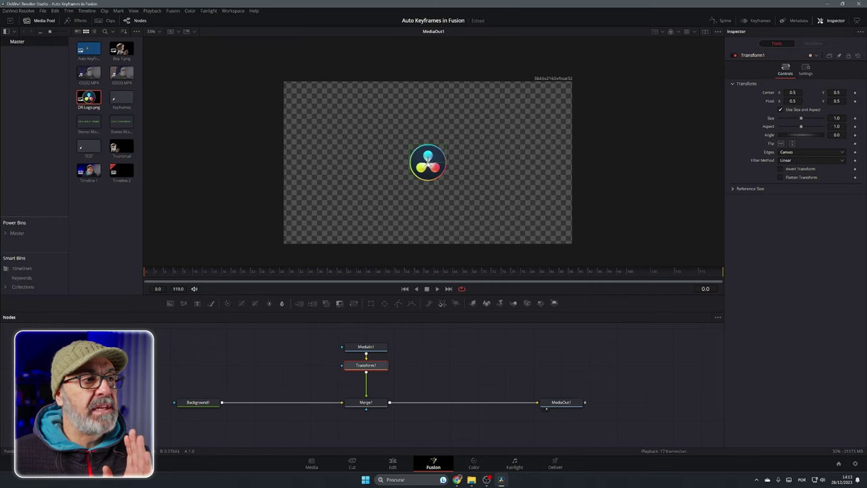
- Move Transform1's center to -4.0472, -1.0813, off-frame lower left, and set Center to Path
{"action": "left_click_drag", "start_coordinate": [428, 163], "coordinate": [259, 222]}
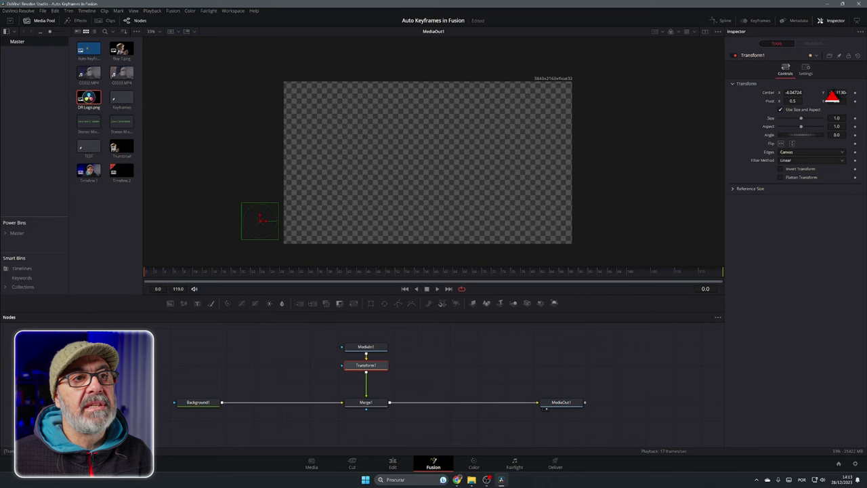
{"action": "left_click", "coordinate": [831, 20]}
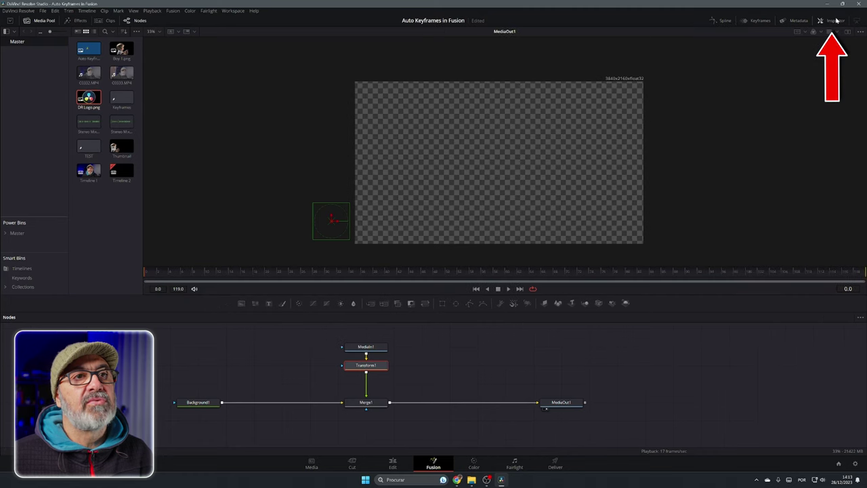
{"action": "left_click", "coordinate": [836, 21]}
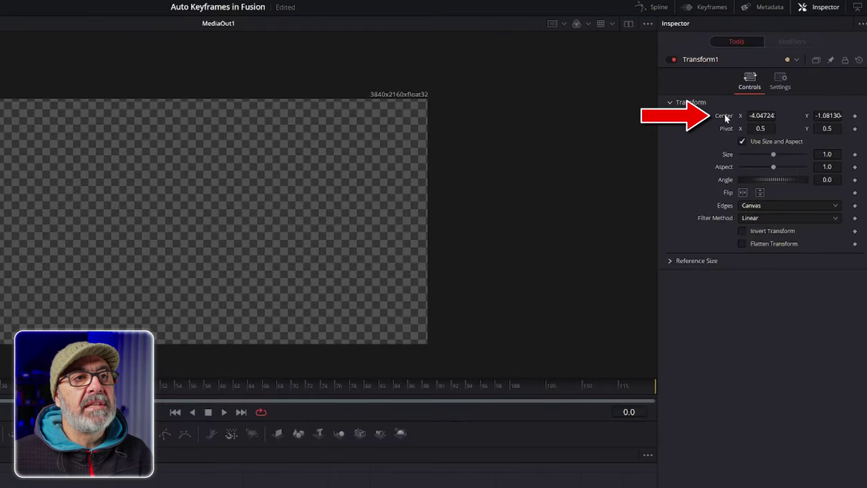
{"action": "right_click", "coordinate": [770, 94]}
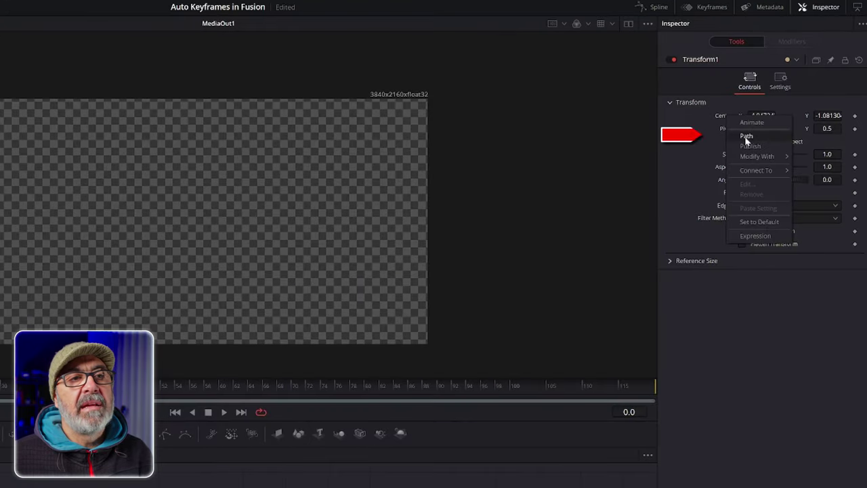
{"action": "left_click", "coordinate": [747, 136]}
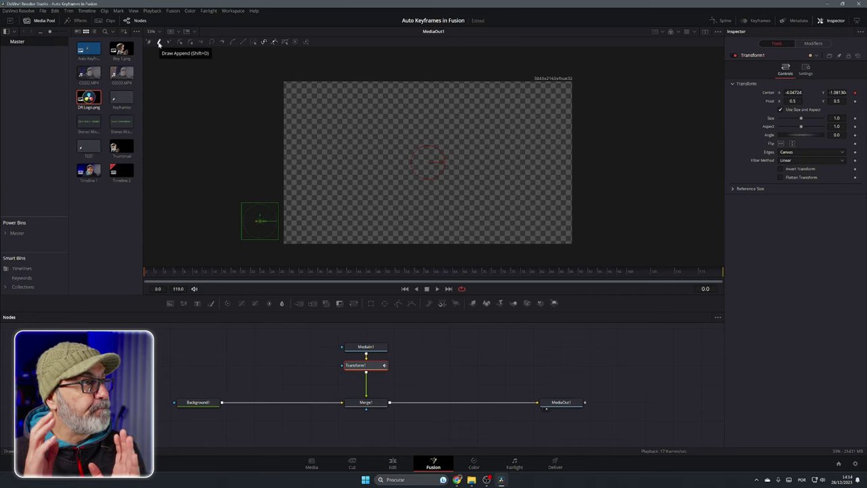
- Switch the viewer's polyline toolbar to Draw Append for freehand path drawing
{"action": "left_click", "coordinate": [159, 43]}
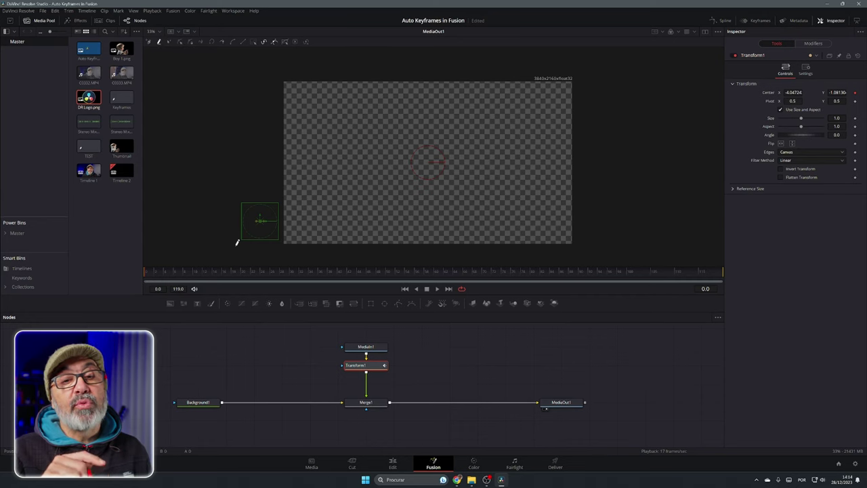
{"action": "scroll", "coordinate": [238, 234], "scroll_direction": "left", "scroll_amount": 1}
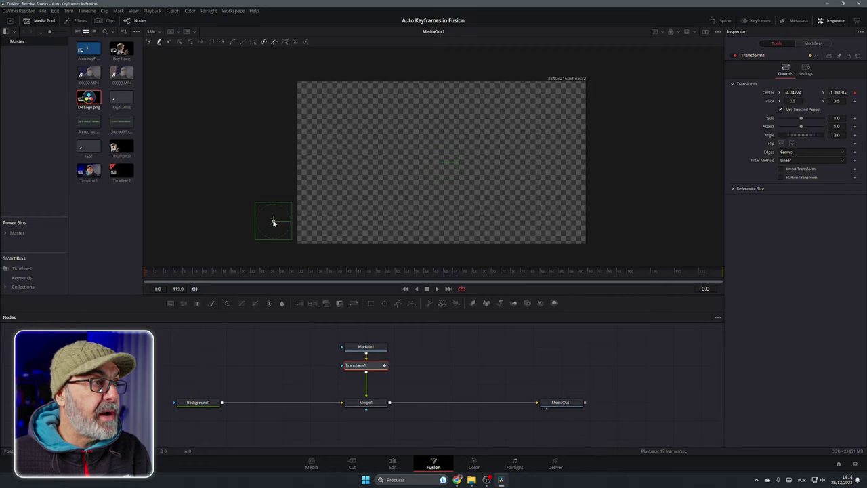
- Record a freehand path during playback, sweeping across the frame with a loop near the top
{"action": "key", "text": "space"}
{"action": "mouse_move", "coordinate": [274, 222]}
{"action": "left_mouse_down"}
{"action": "mouse_move", "coordinate": [613, 198]}
{"action": "mouse_move", "coordinate": [401, 163]}
{"action": "mouse_move", "coordinate": [418, 145]}
{"action": "mouse_move", "coordinate": [475, 139]}
{"action": "mouse_move", "coordinate": [471, 167]}
{"action": "mouse_move", "coordinate": [367, 187]}
{"action": "mouse_move", "coordinate": [231, 181]}
{"action": "left_mouse_up"}
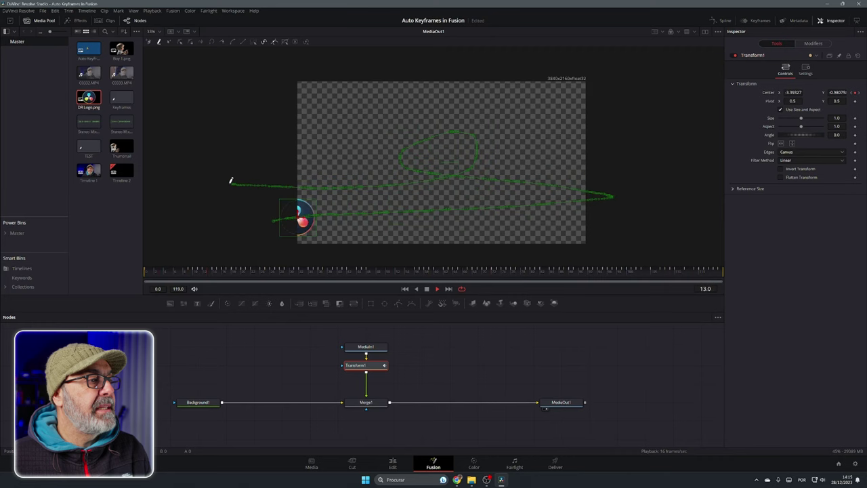
{"action": "key", "text": "space"}
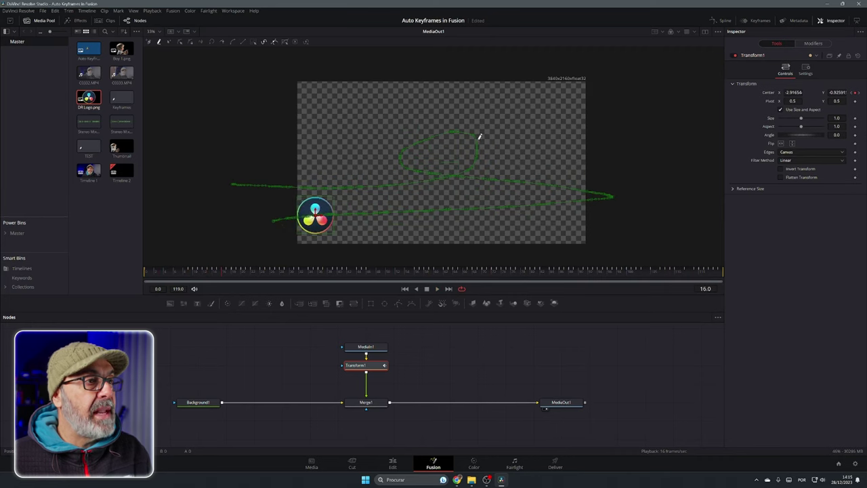
- Zoom into the viewer, select the drawn motion path, then zoom back out
{"action": "scroll", "coordinate": [450, 124], "scroll_direction": "up", "scroll_amount": 1}
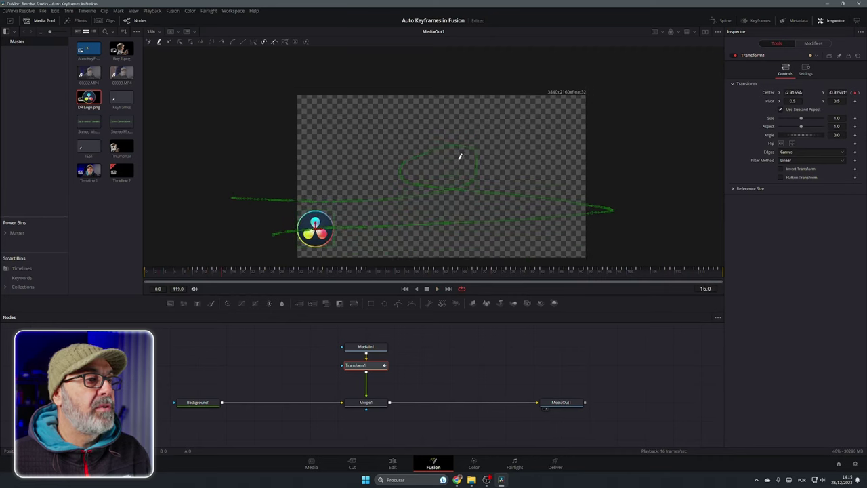
{"action": "scroll", "coordinate": [444, 143], "scroll_direction": "up", "scroll_amount": 5}
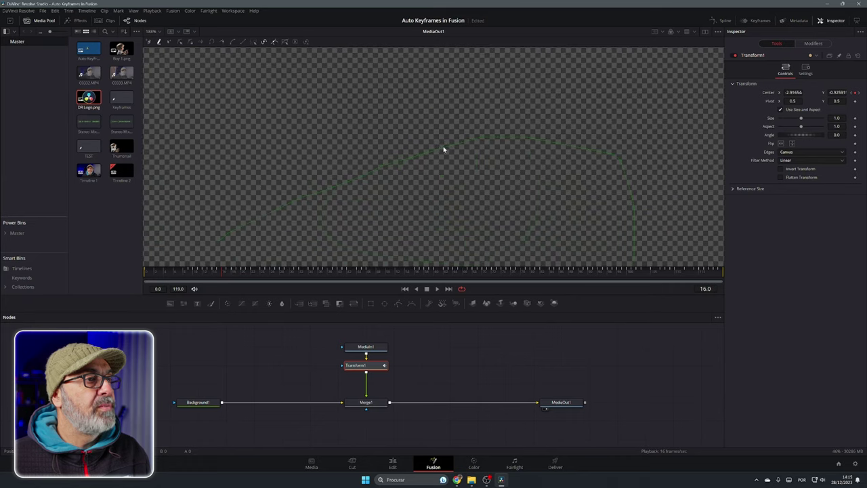
{"action": "left_click", "coordinate": [357, 181]}
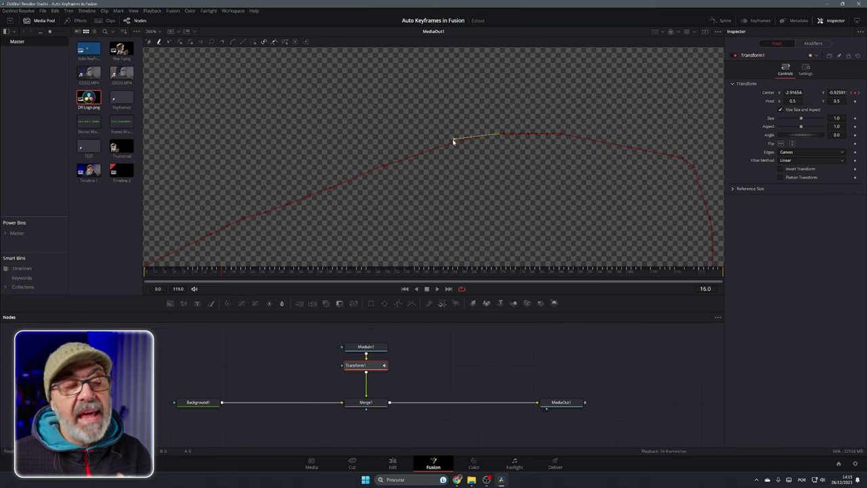
{"action": "scroll", "coordinate": [491, 194], "scroll_direction": "down", "scroll_amount": 6}
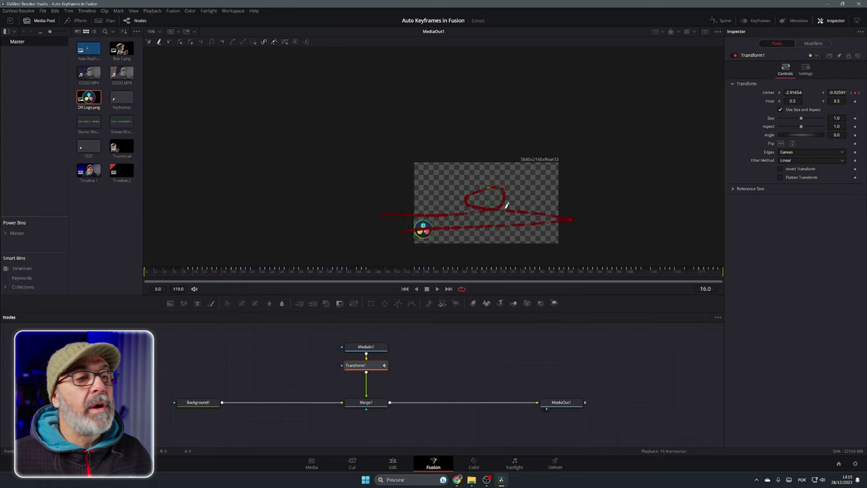
- On the Edit page, place TEST at the start of Video 1 and play it back
{"action": "left_click", "coordinate": [393, 466]}
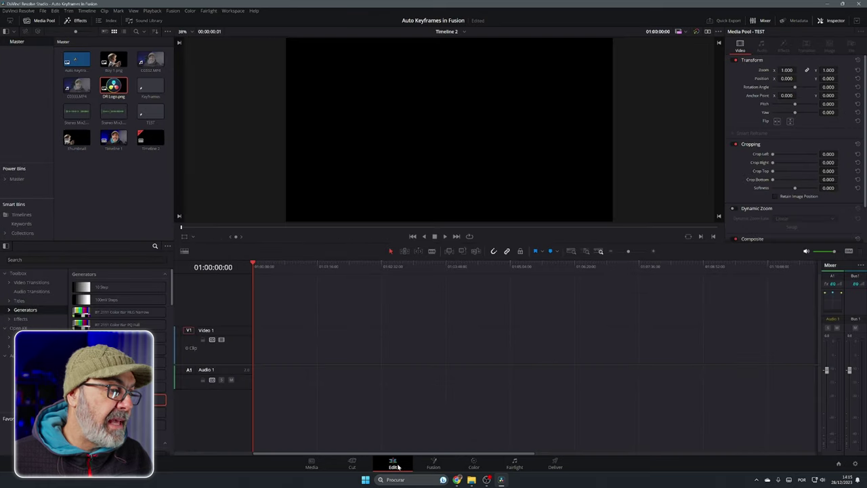
{"action": "left_click_drag", "start_coordinate": [150, 112], "coordinate": [253, 359]}
{"action": "key", "text": "space"}
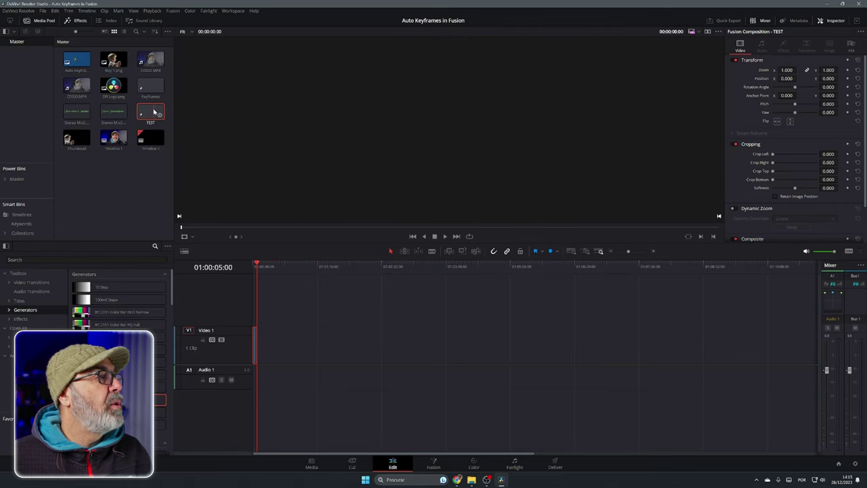
- In Fusion, reset Transform1's Center to 0.5, 0.5, fit the viewer, and select MediaIn1
{"action": "key", "text": "shift+5"}
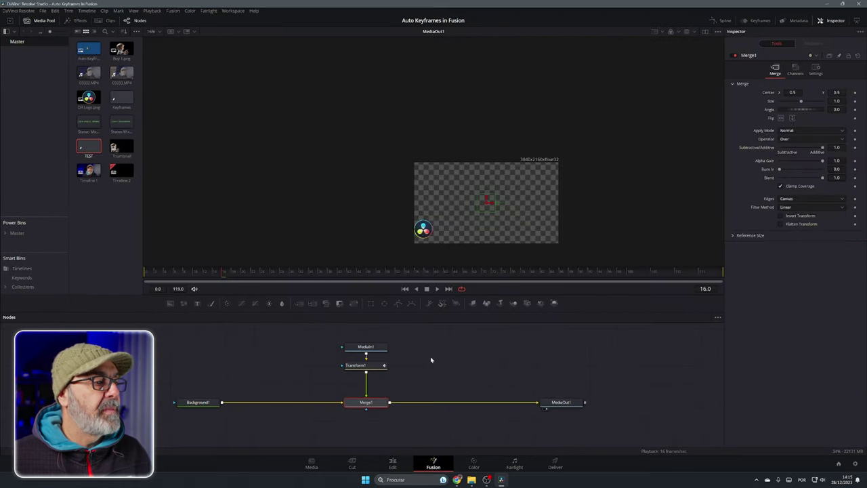
{"action": "left_click", "coordinate": [365, 366]}
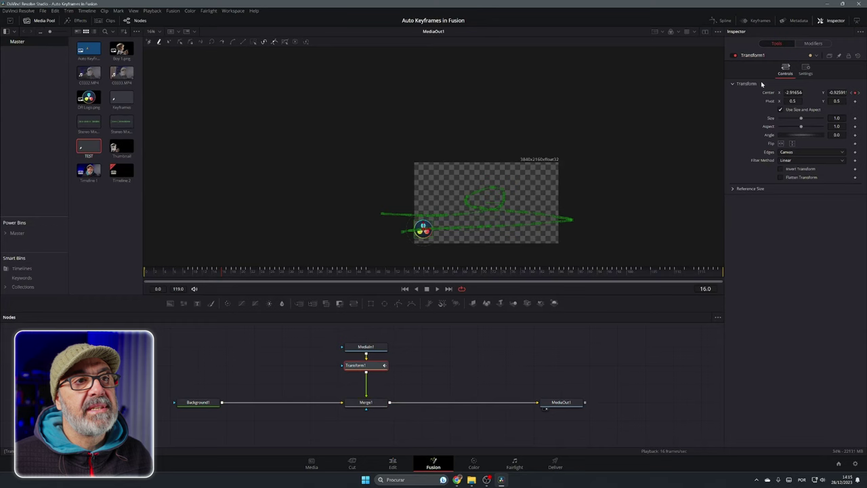
{"action": "key", "text": "ctrl+z"}
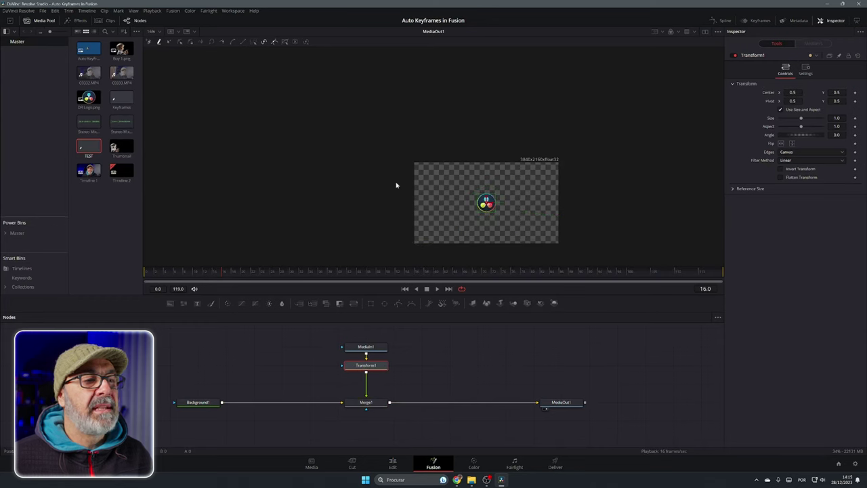
{"action": "key", "text": "ctrl+f"}
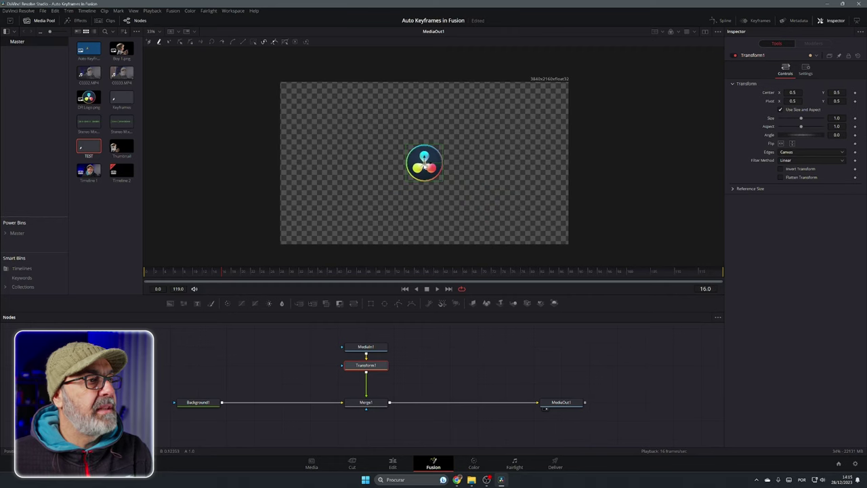
{"action": "left_click", "coordinate": [373, 347]}
- Delete the logo input and add a Text+ node feeding Transform1 that reads TEXT
{"action": "key", "text": "Delete"}
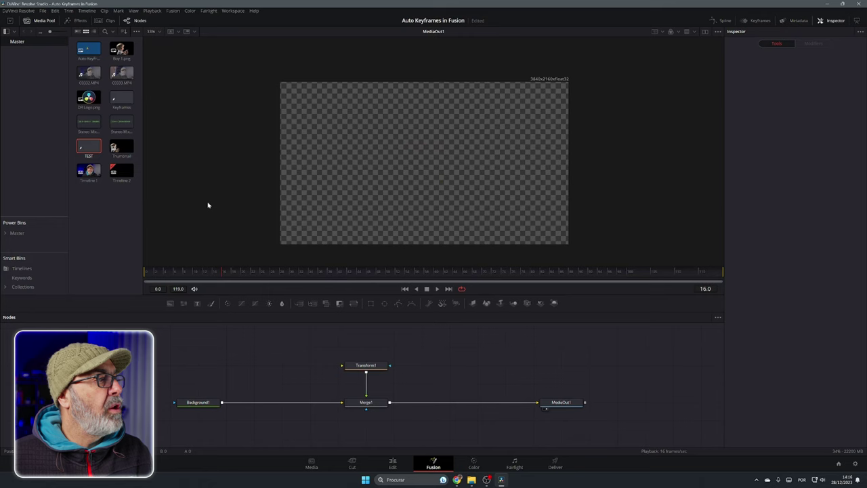
{"action": "left_click_drag", "start_coordinate": [197, 303], "coordinate": [366, 366]}
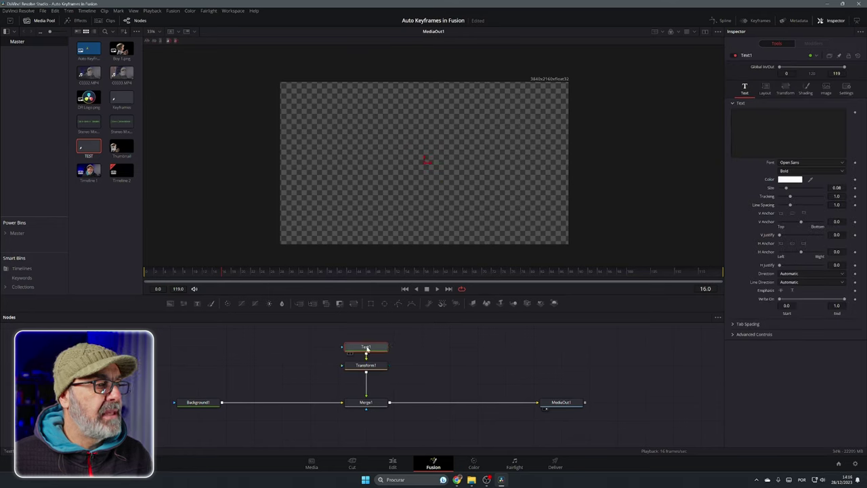
{"action": "left_click", "coordinate": [738, 145]}
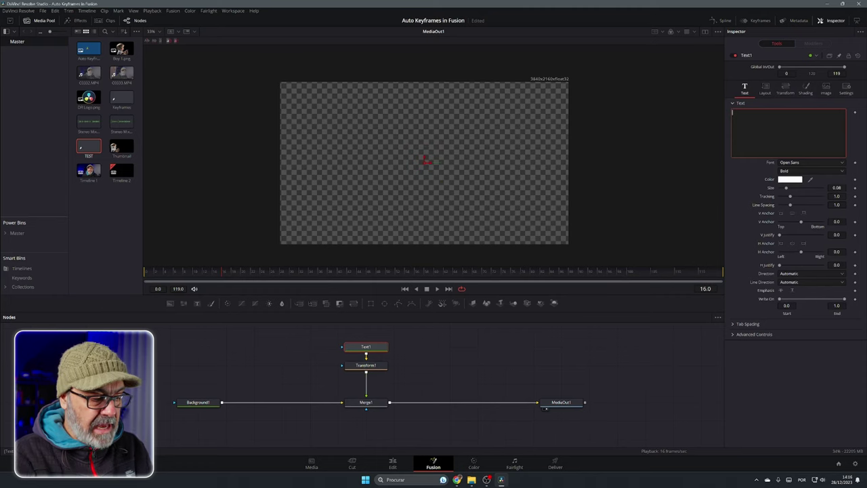
{"action": "type", "text": "TEXT"}
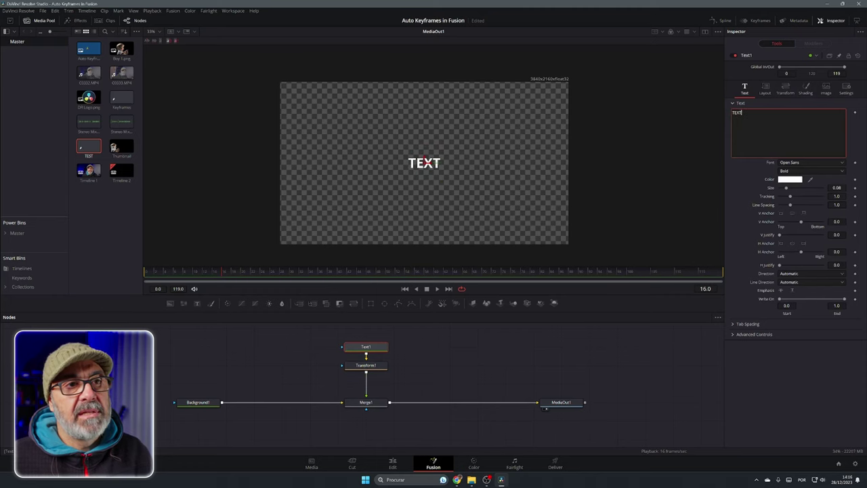
- Set the text to Montserrat Black at size 0.1486
{"action": "left_click", "coordinate": [812, 166]}
{"action": "left_click", "coordinate": [799, 175]}
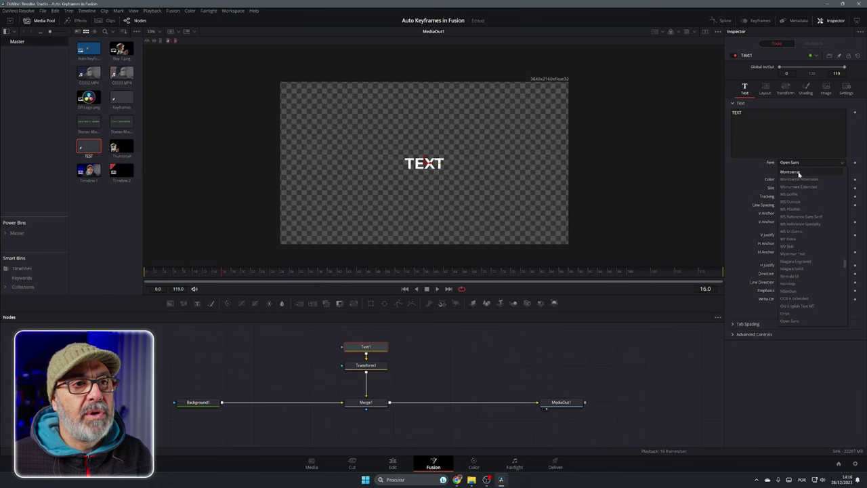
{"action": "left_click", "coordinate": [799, 172]}
{"action": "left_click", "coordinate": [788, 239]}
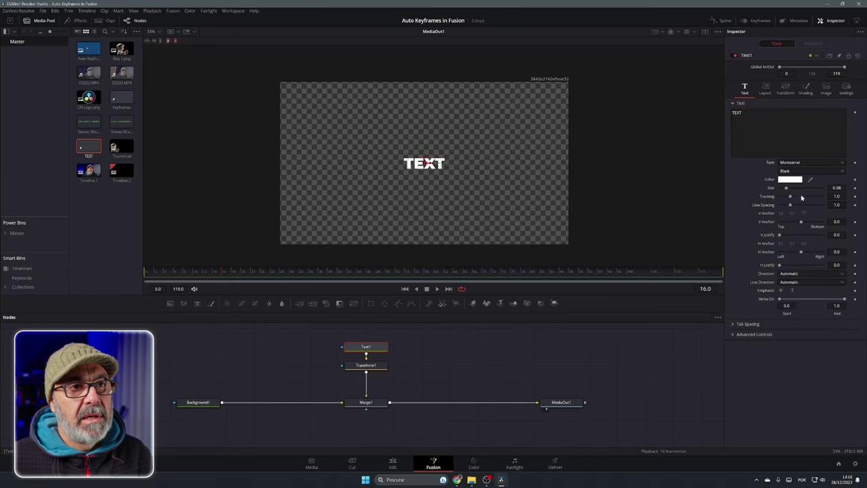
{"action": "left_click_drag", "start_coordinate": [838, 194], "coordinate": [401, 196]}
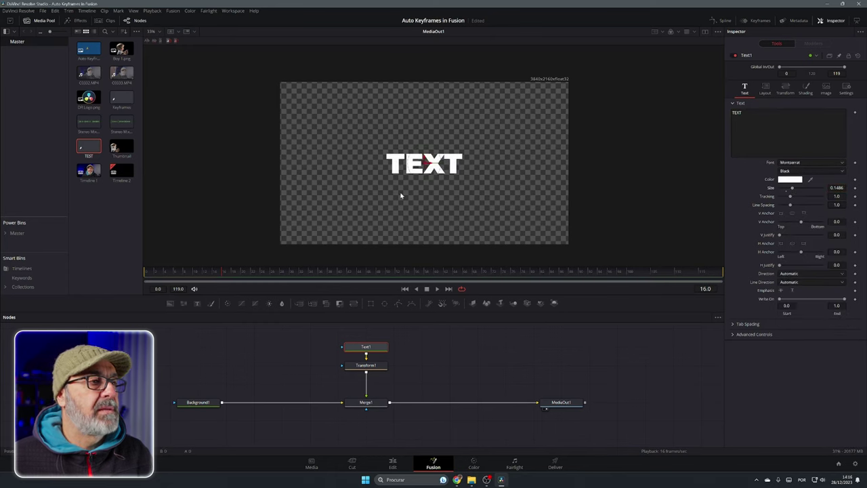
{"action": "left_click", "coordinate": [366, 365]}
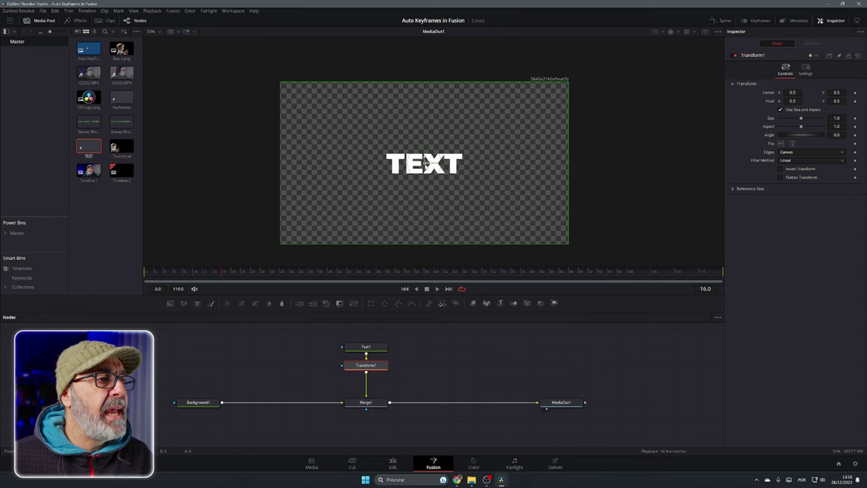
- Drag Transform1's center to -0.19655, 0.800417, off the upper-left canvas edge, and return to frame 0
{"action": "left_click_drag", "start_coordinate": [424, 163], "coordinate": [365, 128]}
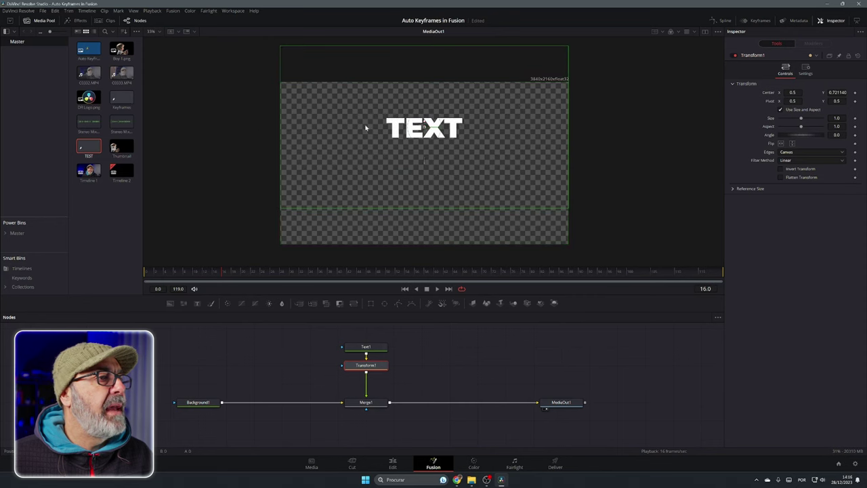
{"action": "left_click_drag", "start_coordinate": [424, 127], "coordinate": [225, 111]}
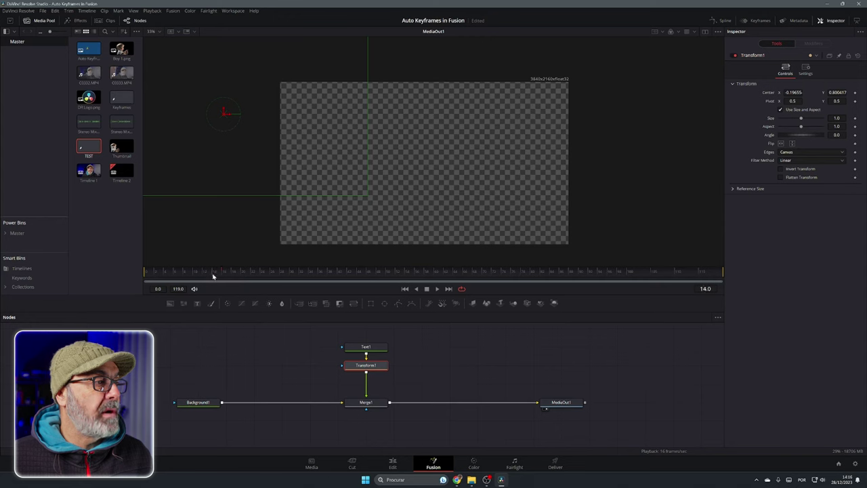
{"action": "left_click_drag", "start_coordinate": [213, 276], "coordinate": [145, 273]}
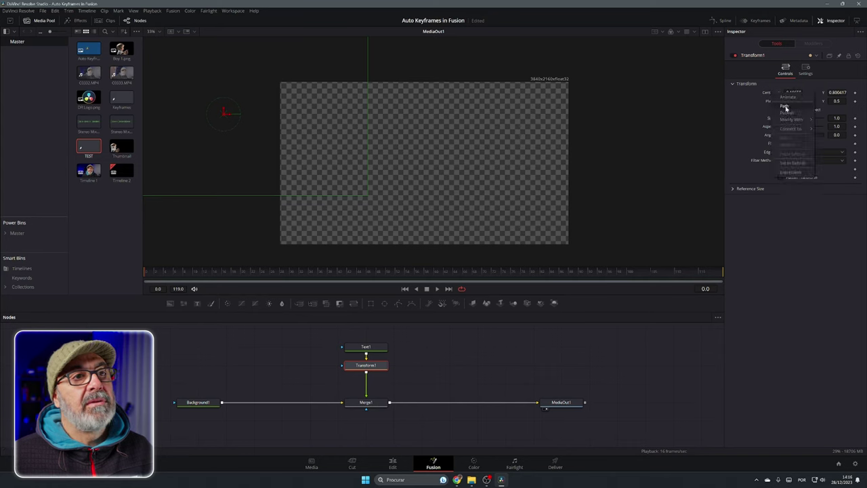
- Set Center to Path and record a freehand zigzag path that ends off the canvas's right side
{"action": "left_click", "coordinate": [854, 92]}
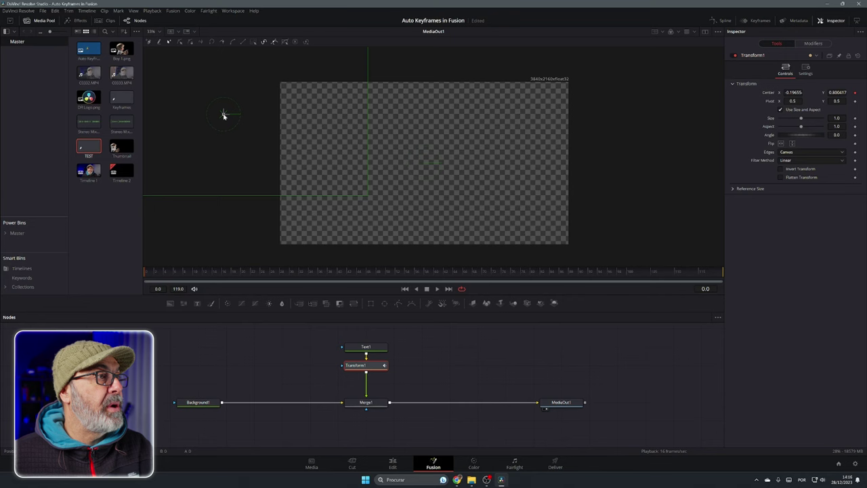
{"action": "mouse_move", "coordinate": [223, 115]}
{"action": "left_mouse_down"}
{"action": "mouse_move", "coordinate": [618, 136]}
{"action": "mouse_move", "coordinate": [239, 168]}
{"action": "mouse_move", "coordinate": [635, 182]}
{"action": "mouse_move", "coordinate": [638, 191]}
{"action": "left_mouse_up"}
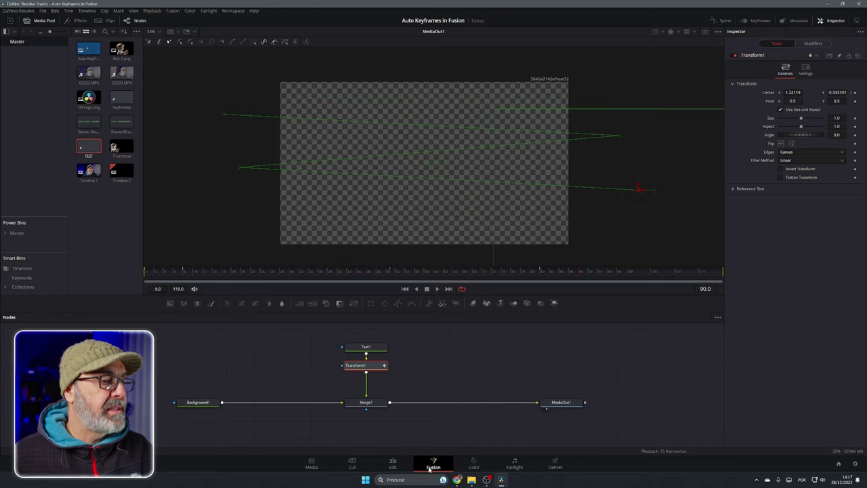
- Place TEST on Video 1 after the first clip, play it from 01:00:05:00, then reopen Fusion
{"action": "left_click", "coordinate": [394, 464]}
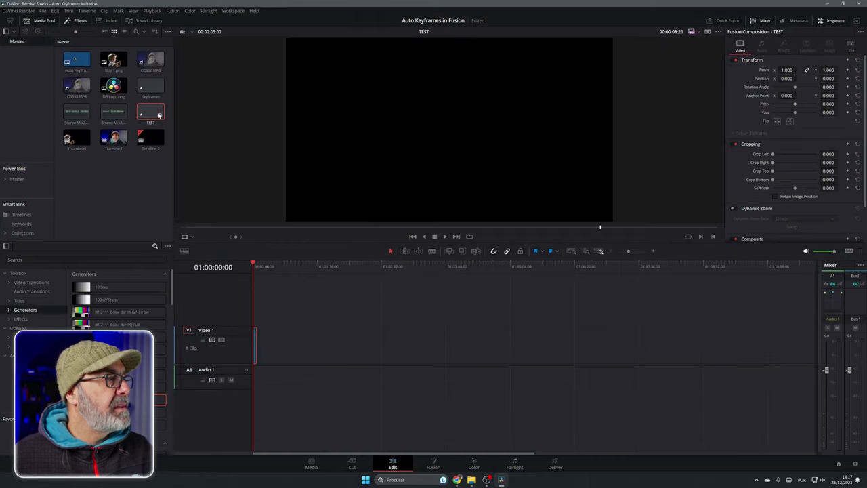
{"action": "left_click_drag", "start_coordinate": [159, 115], "coordinate": [266, 348]}
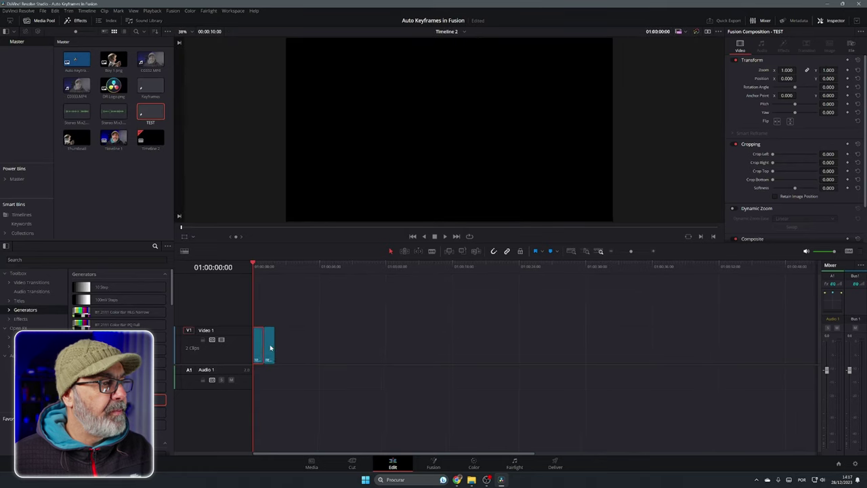
{"action": "scroll", "coordinate": [270, 347], "scroll_direction": "up", "scroll_amount": 6}
{"action": "left_click", "coordinate": [455, 267]}
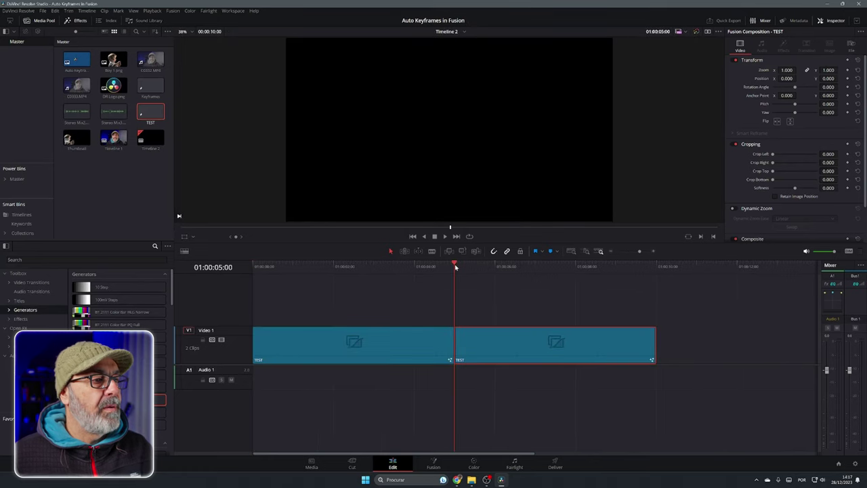
{"action": "key", "text": "space"}
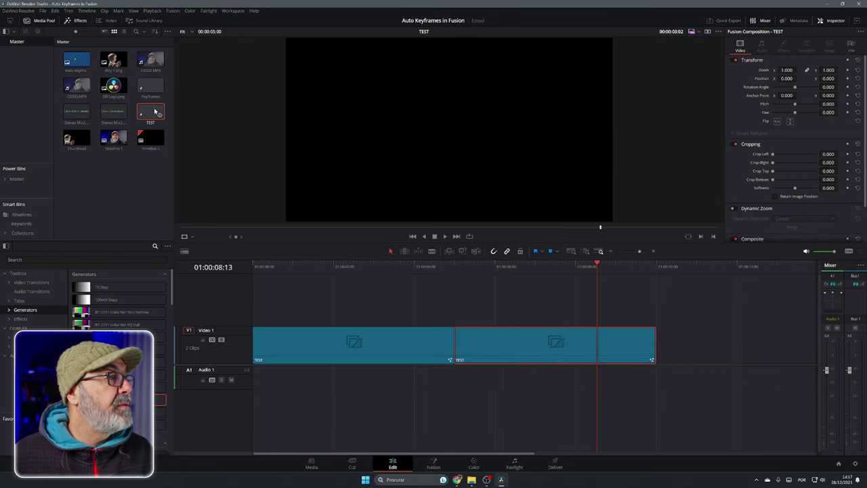
{"action": "left_click", "coordinate": [433, 463]}
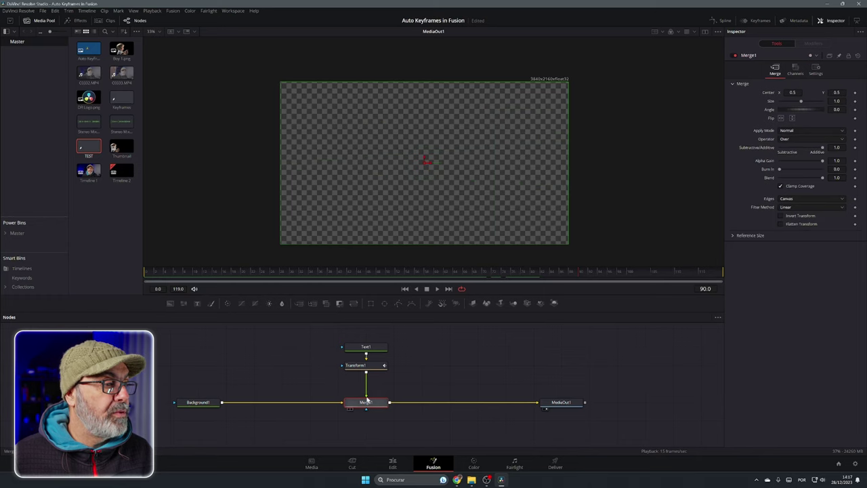
- Add bezier handles to the path's right-hand point and angle them nearly vertical to smooth the corner
{"action": "left_click", "coordinate": [369, 367]}
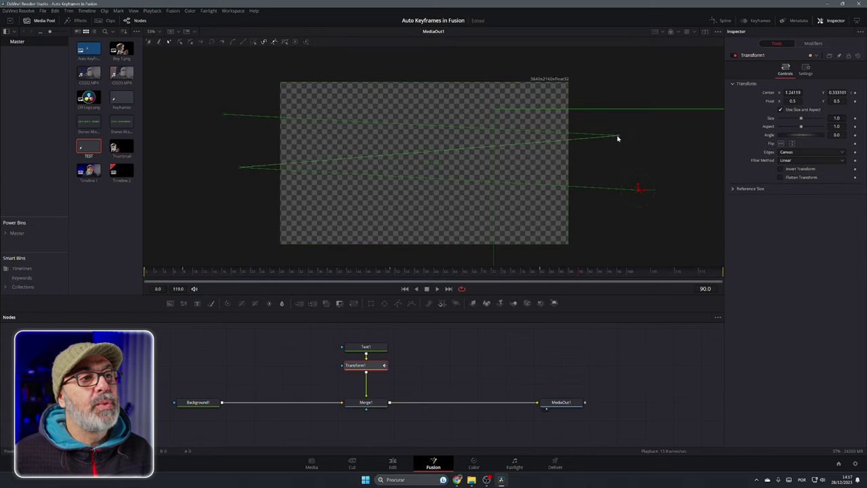
{"action": "left_click_drag", "start_coordinate": [491, 146], "coordinate": [602, 170]}
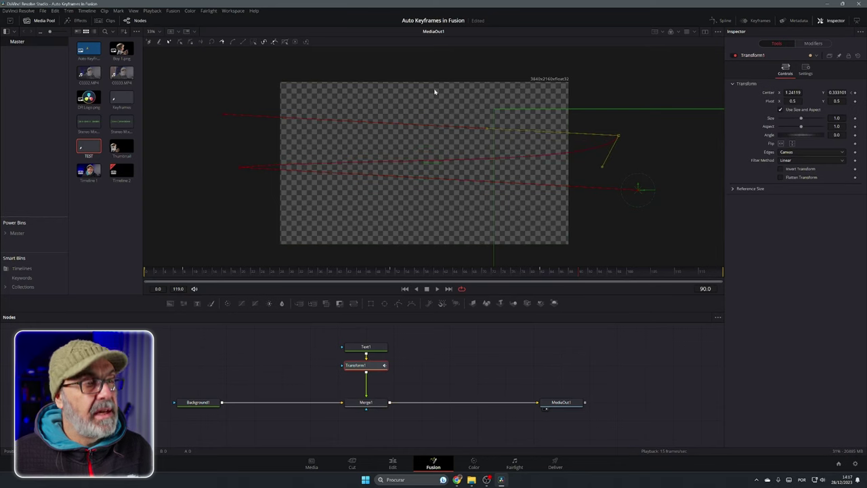
{"action": "left_click_drag", "start_coordinate": [487, 129], "coordinate": [621, 115]}
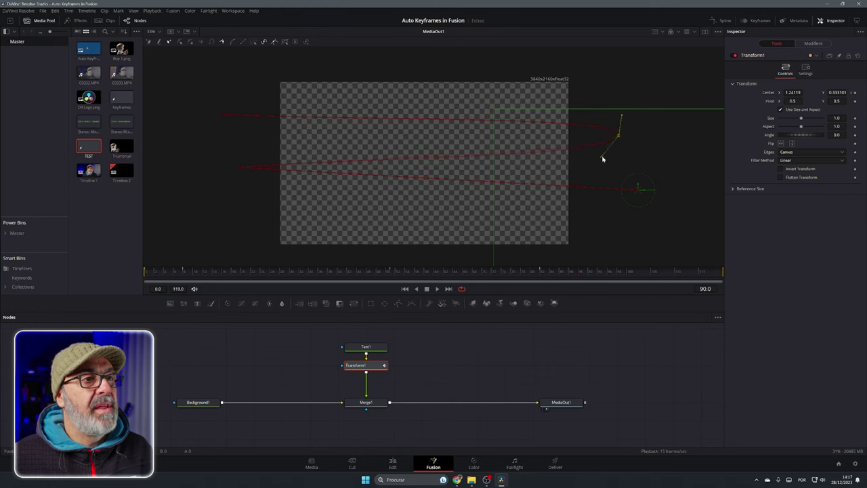
{"action": "left_click_drag", "start_coordinate": [602, 159], "coordinate": [624, 163]}
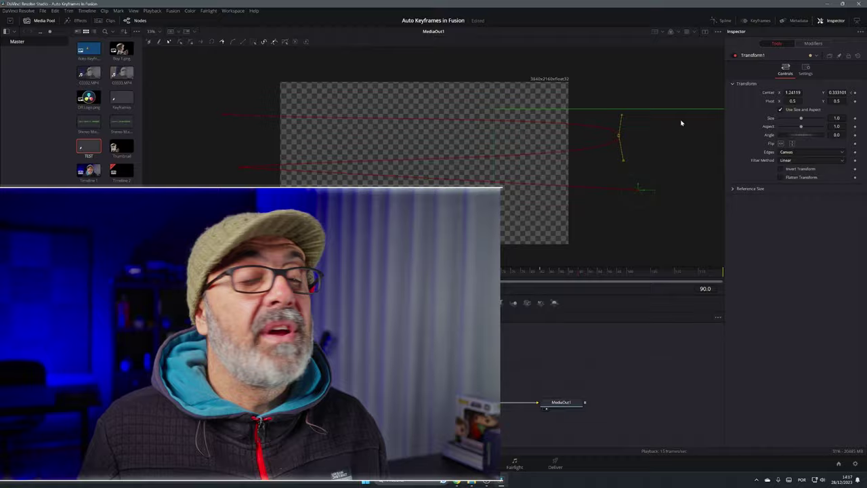